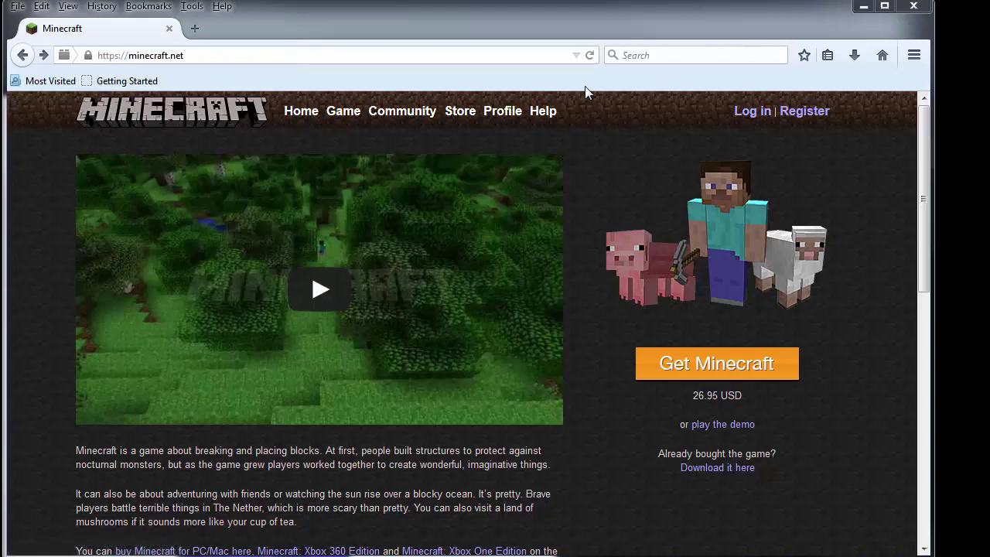
# Log in to minecraft.net with the account username and password.
pyautogui.click(758, 114)
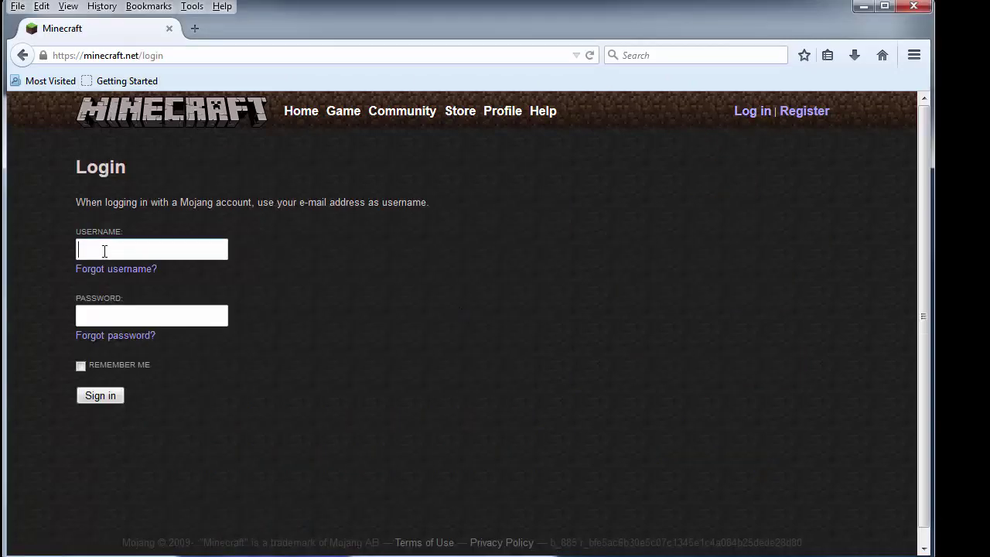
pyautogui.click(130, 318)
pyautogui.click(205, 250)
pyautogui.write('jensenslcn')
pyautogui.press('Tab')
pyautogui.write('●●●●●●●●●●●')
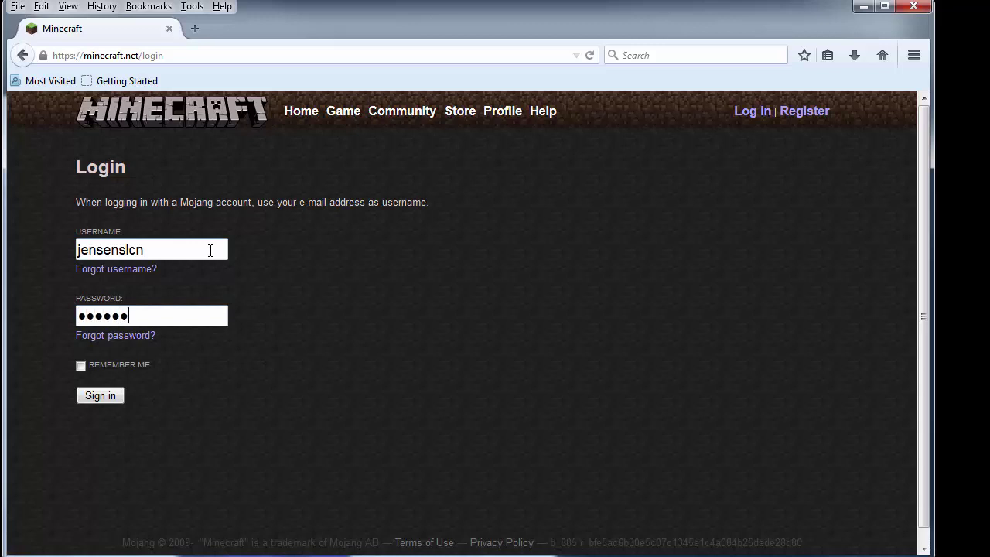
pyautogui.press('Return')
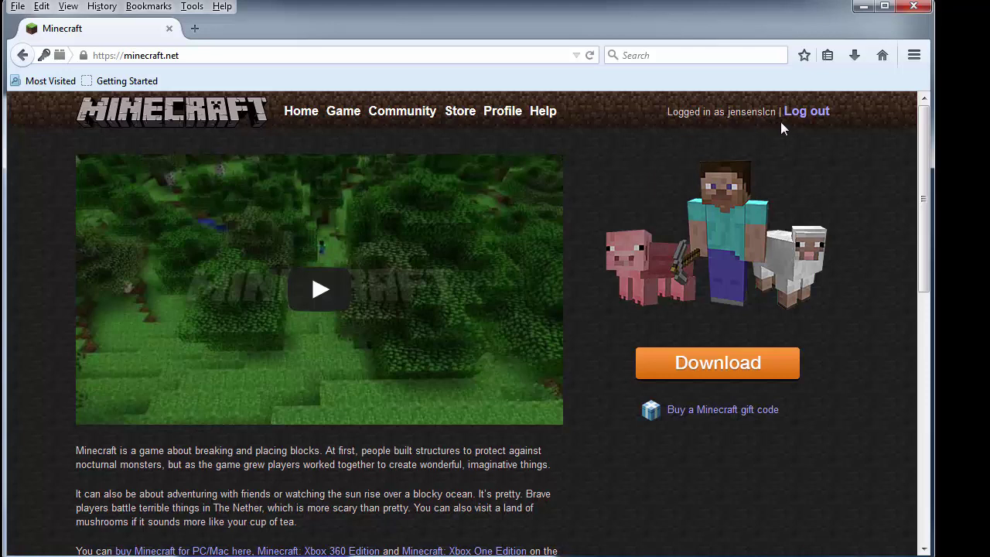
# Open the account Profile page and review its details, migration, skin upload and gift code sections.
pyautogui.click(508, 117)
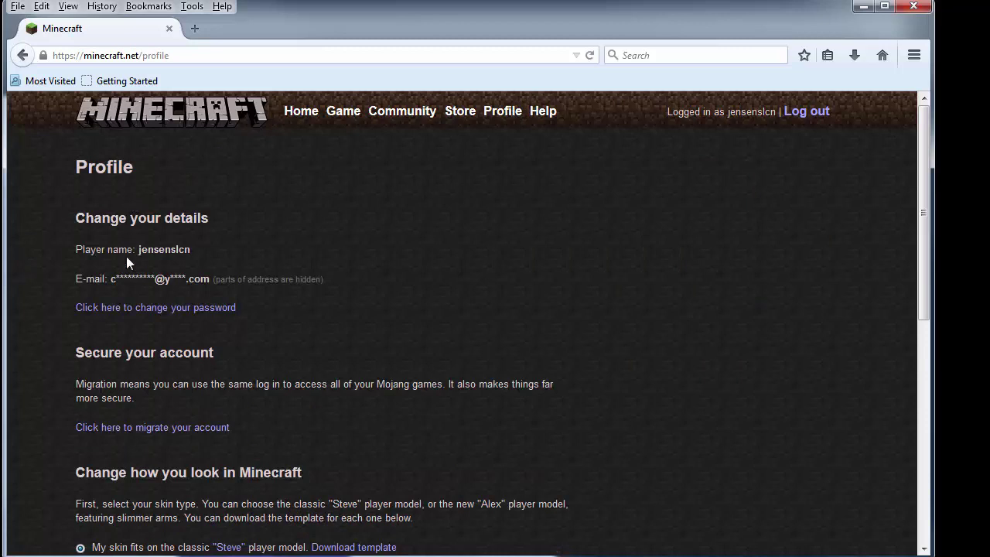
pyautogui.scroll(-3, 354, 348)
pyautogui.scroll(-4, 354, 350)
pyautogui.scroll(7, 656, 251)
pyautogui.scroll(-5, 627, 291)
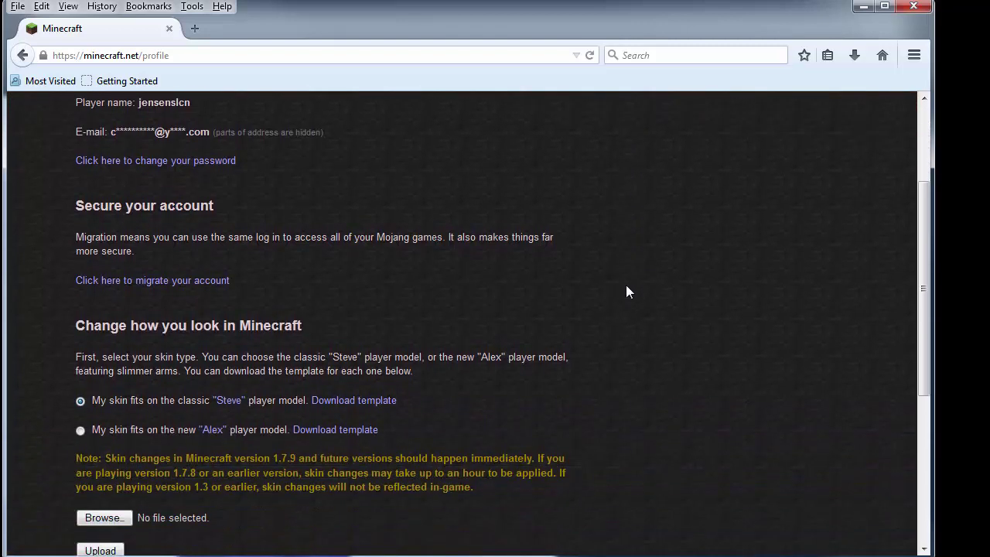
pyautogui.scroll(-3, 626, 292)
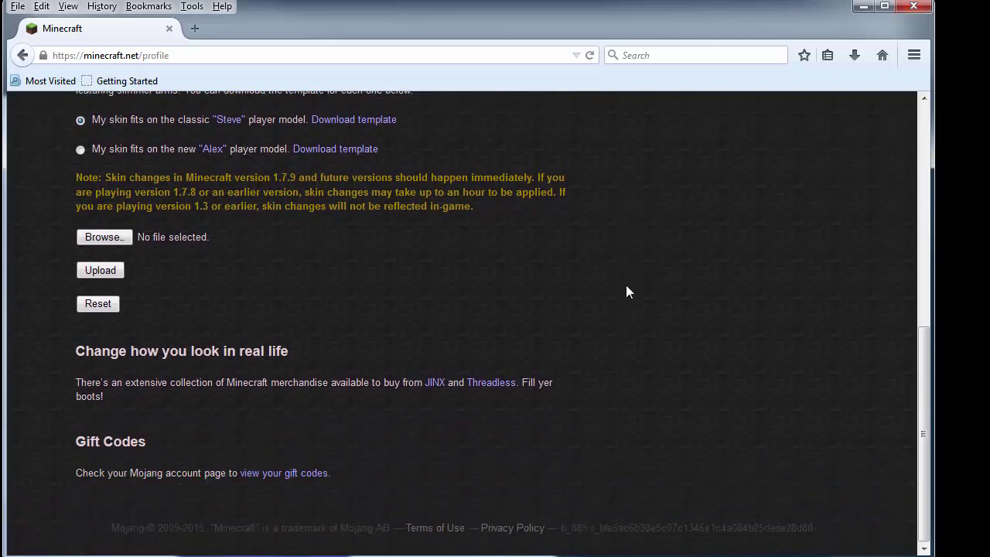
pyautogui.scroll(6, 626, 291)
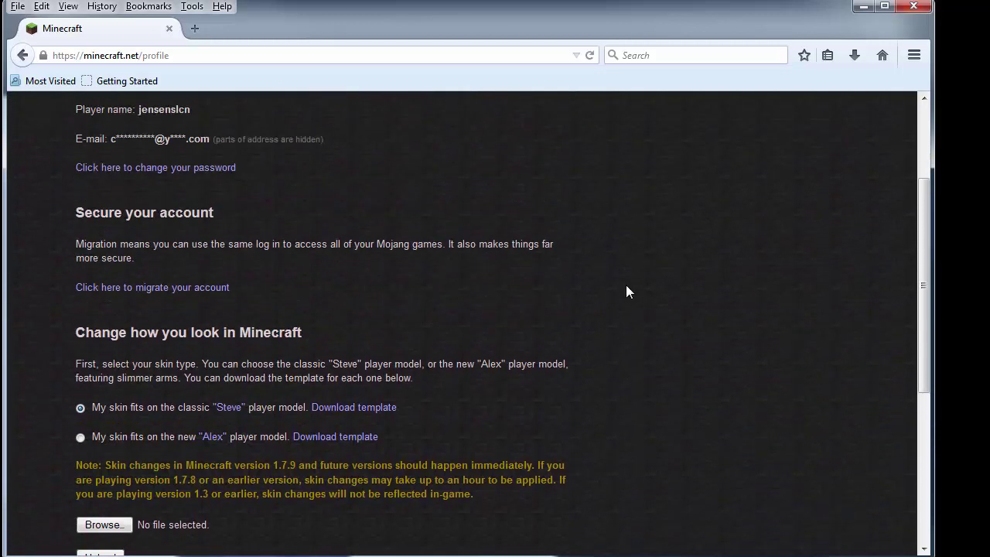
pyautogui.scroll(2, 626, 291)
pyautogui.scroll(-1, 627, 291)
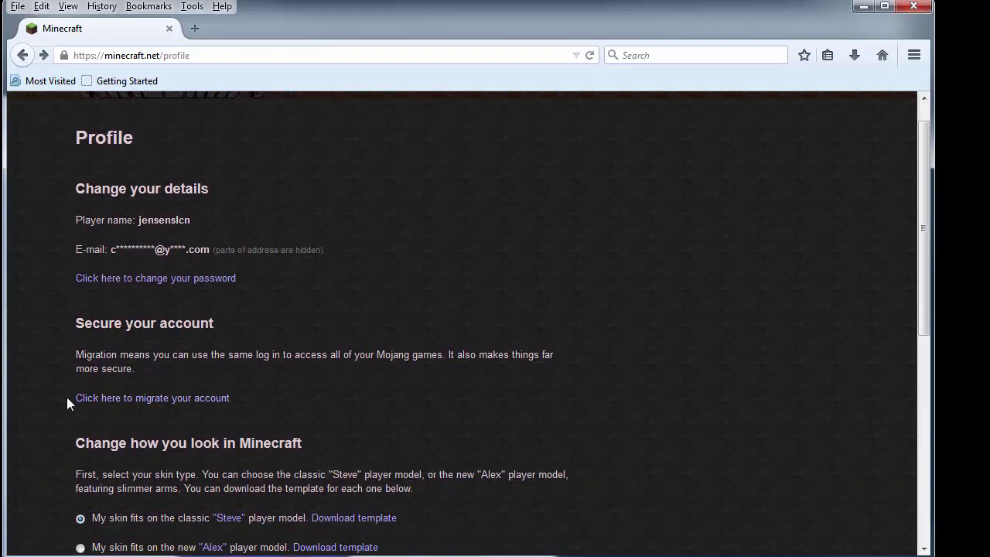
# Start the Mojang migration, enter the old Minecraft username and password, and accept the terms.
pyautogui.click(208, 404)
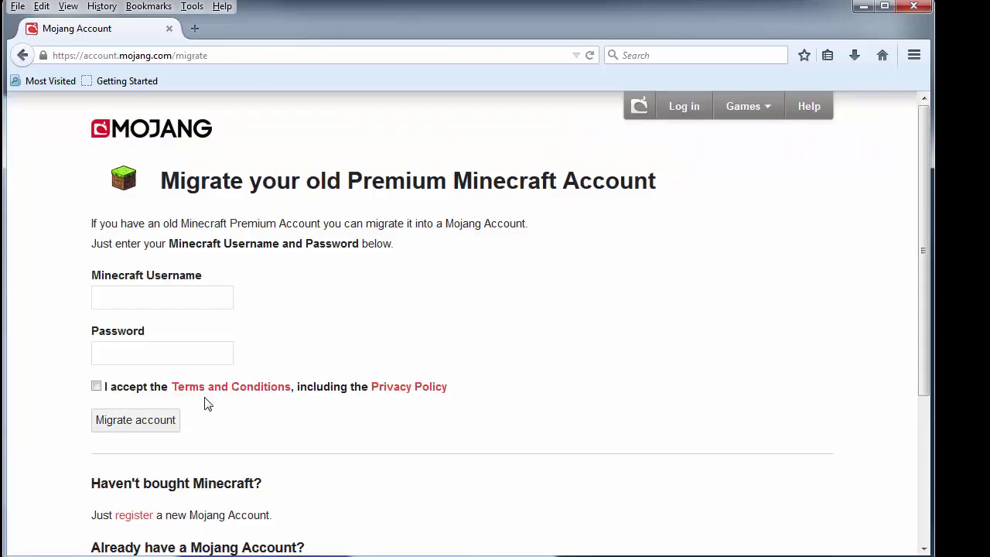
pyautogui.click(164, 298)
pyautogui.write('jensenslcn')
pyautogui.click(188, 353)
pyautogui.write('•••••••••••')
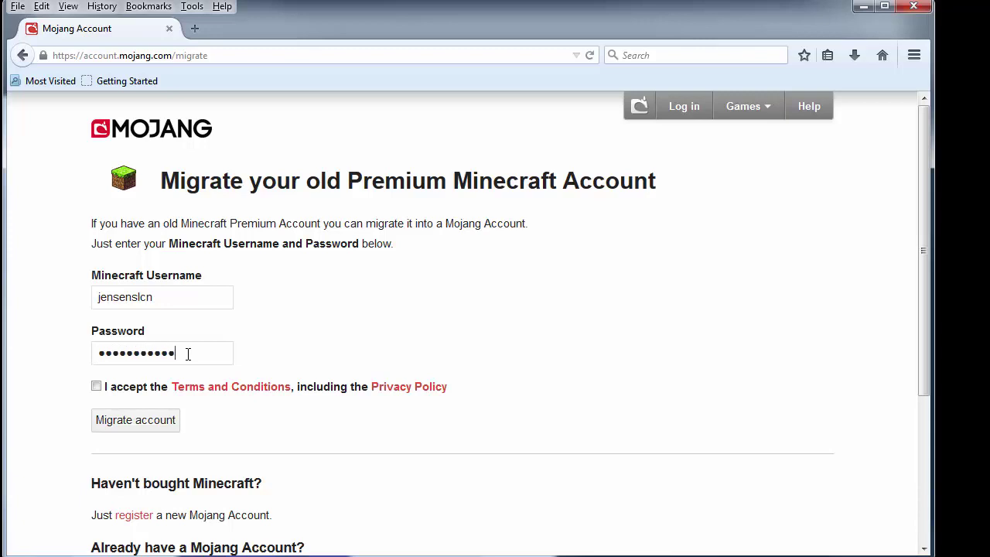
pyautogui.click(96, 386)
# Submit the migration login, choose a new e-mail address, and send the verification instructions.
pyautogui.click(125, 424)
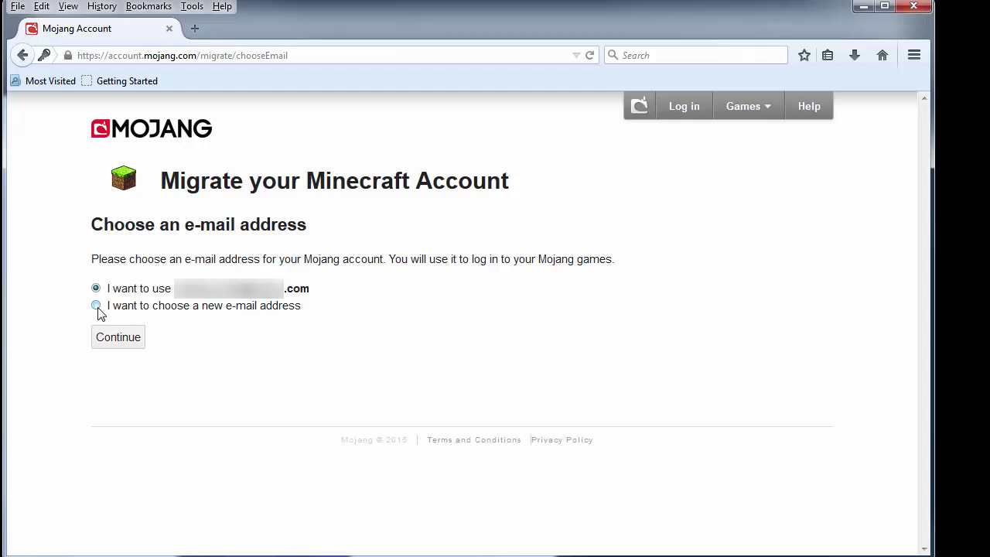
pyautogui.click(96, 306)
pyautogui.click(126, 338)
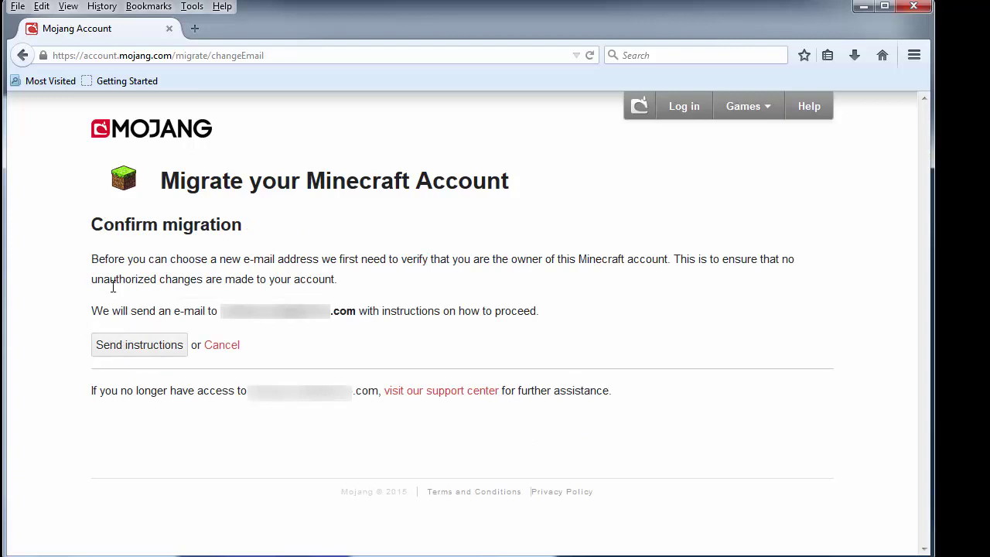
pyautogui.click(129, 352)
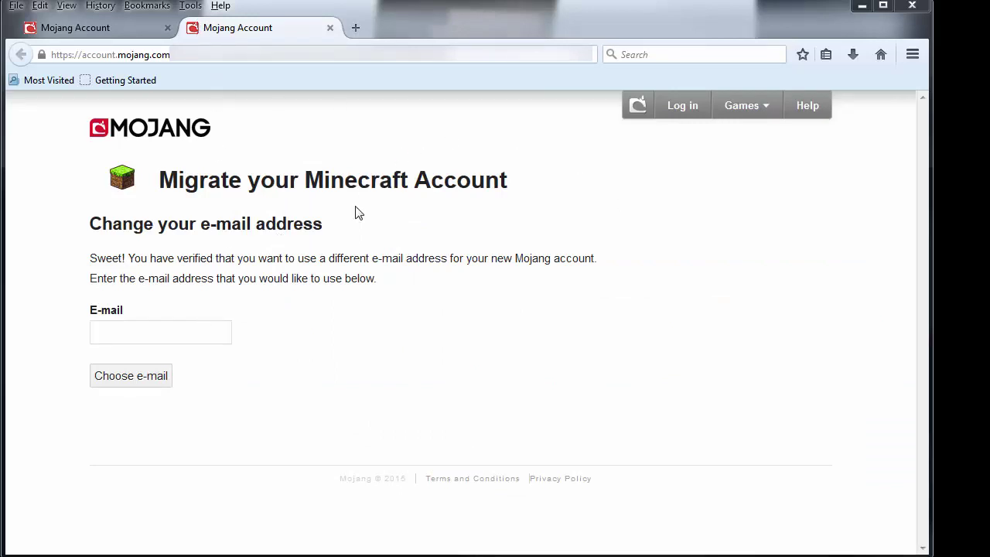
# Enter a new Gmail address in the E-mail field and submit it.
pyautogui.click(186, 332)
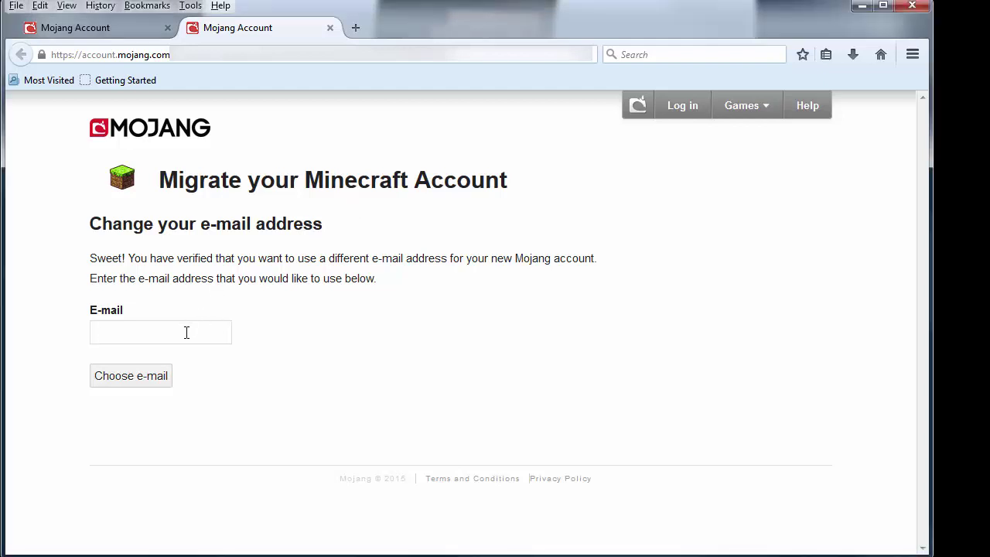
pyautogui.write('Srte')
pyautogui.press('BackSpace')
pyautogui.press('BackSpace')
pyautogui.press('BackSpace')
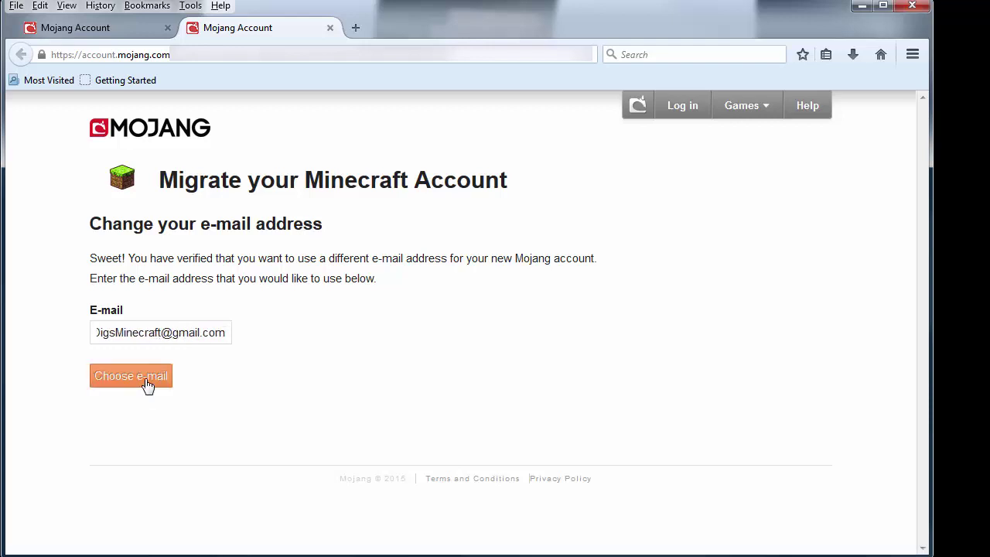
pyautogui.click(147, 386)
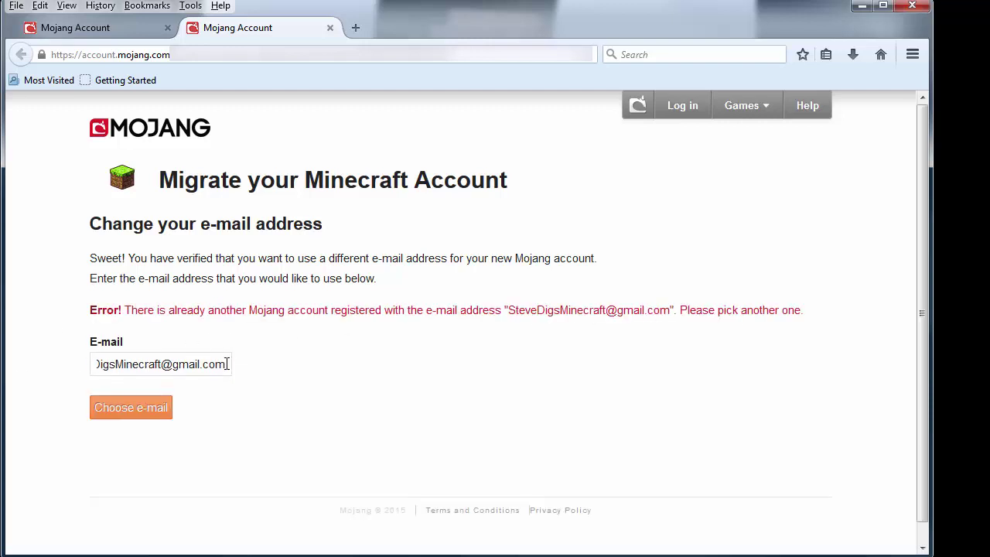
# Replace the rejected, already-registered address with a different Gmail address.
pyautogui.moveTo(228, 364); pyautogui.dragTo(92, 364)
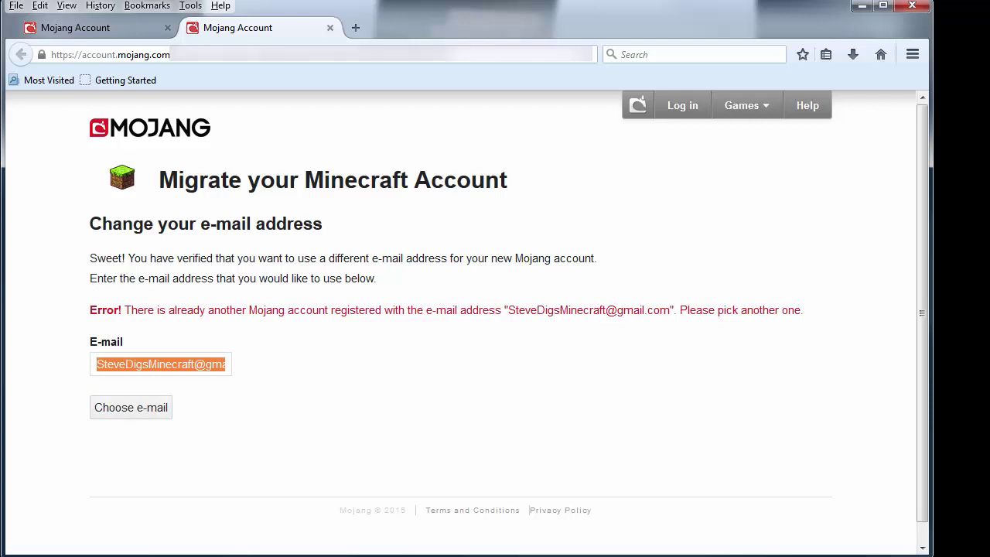
pyautogui.press('BackSpace')
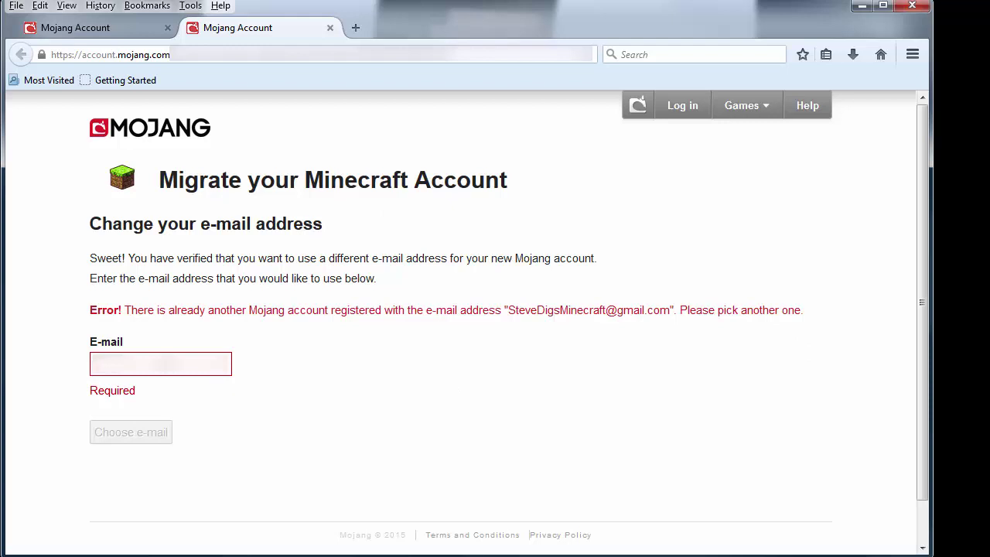
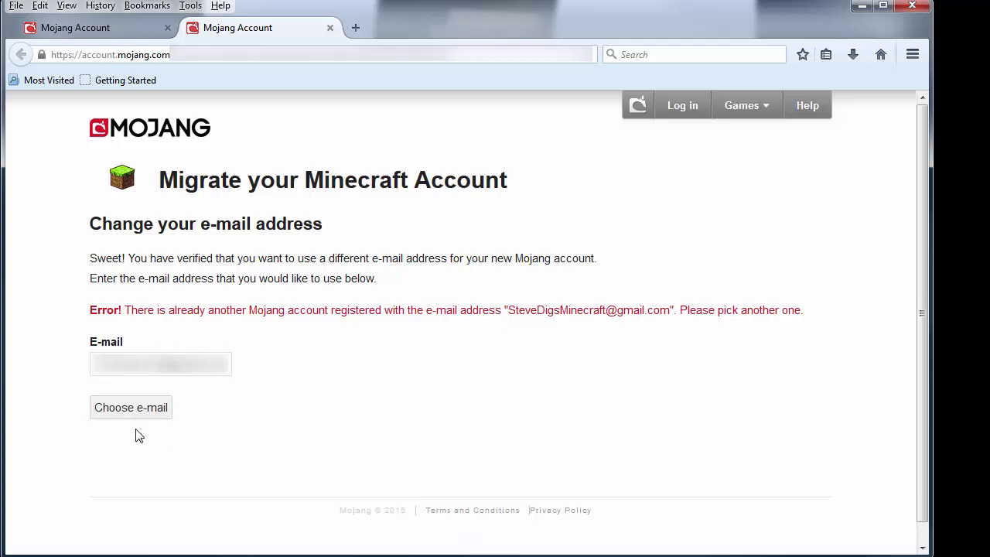
# Submit the new e-mail address for migration and begin filling in the first name on Complete Account.
pyautogui.click(134, 411)
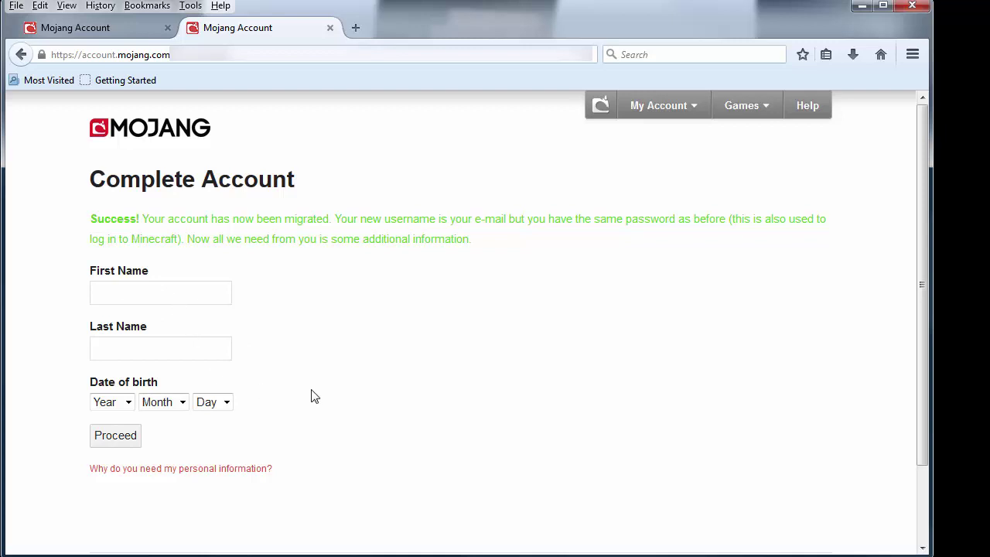
pyautogui.scroll(-1, 311, 398)
pyautogui.scroll(1, 313, 397)
pyautogui.click(173, 293)
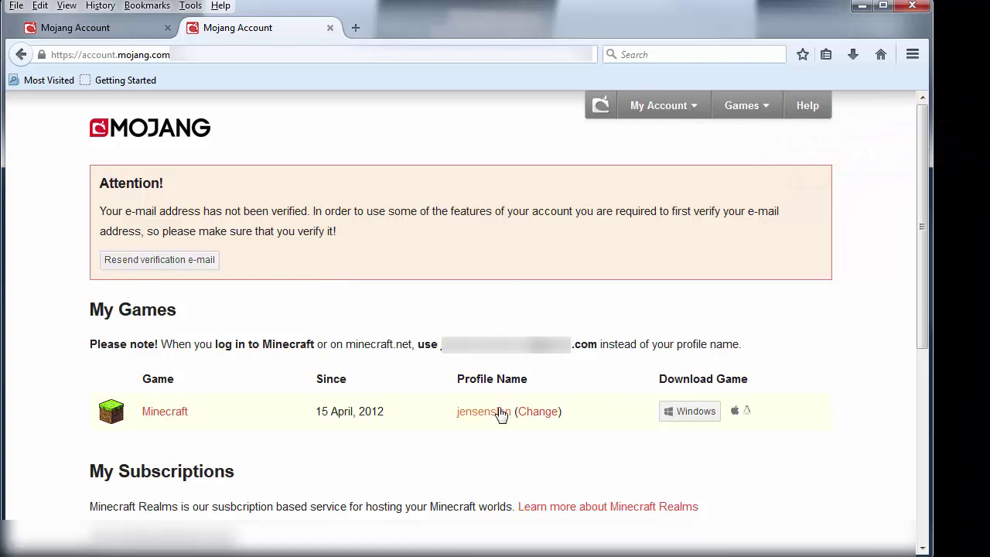
# Enter the profile name Adonis in the Rename Profile form and check its availability.
pyautogui.click(537, 412)
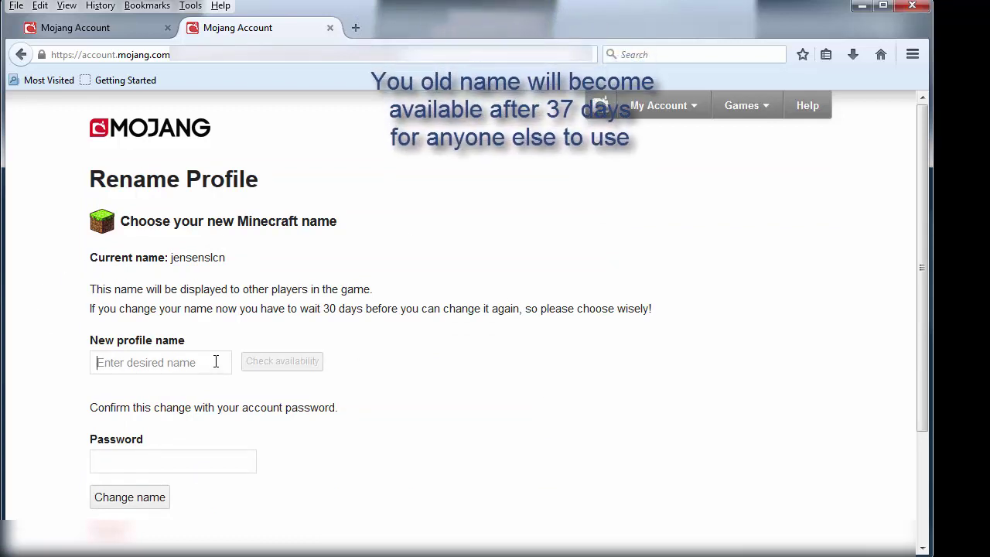
pyautogui.click(135, 361)
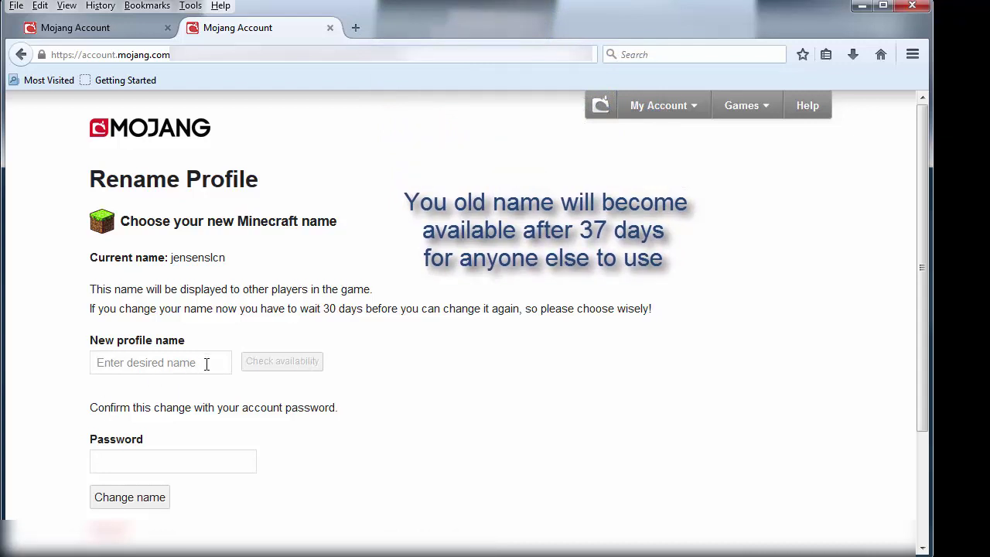
pyautogui.write('Adonis')
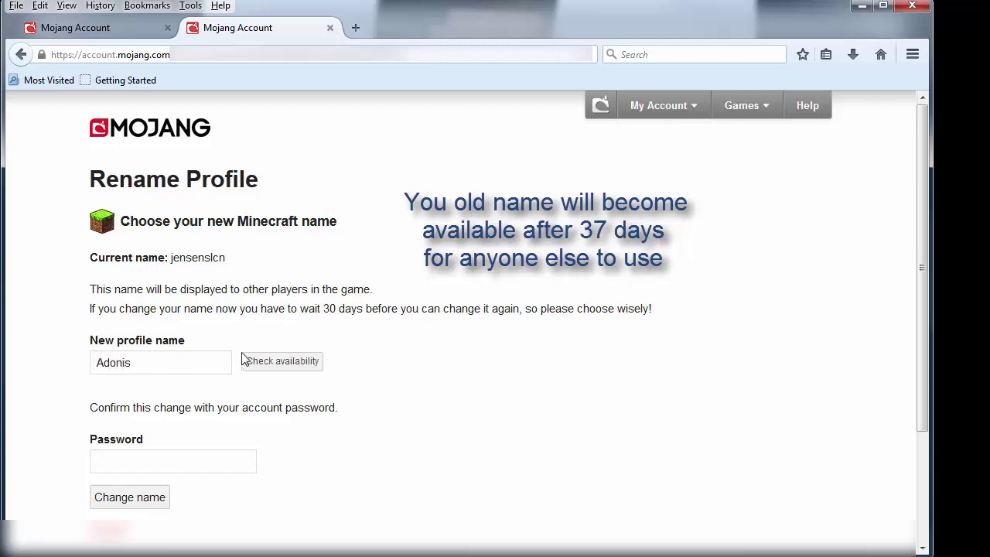
pyautogui.click(318, 366)
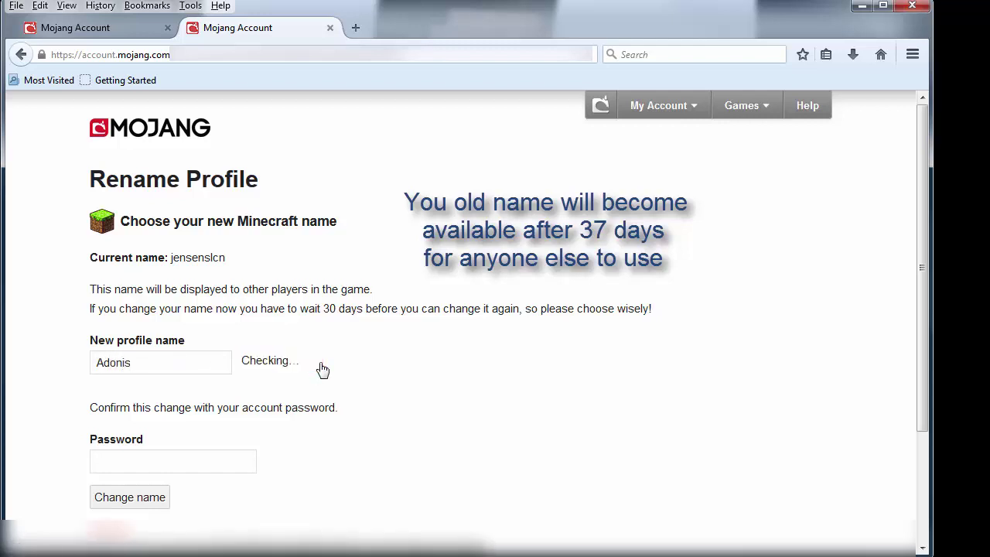
# Change the name to Adon_is, confirm it's available, and submit it with the account password.
pyautogui.press('Left')
pyautogui.press('Left')
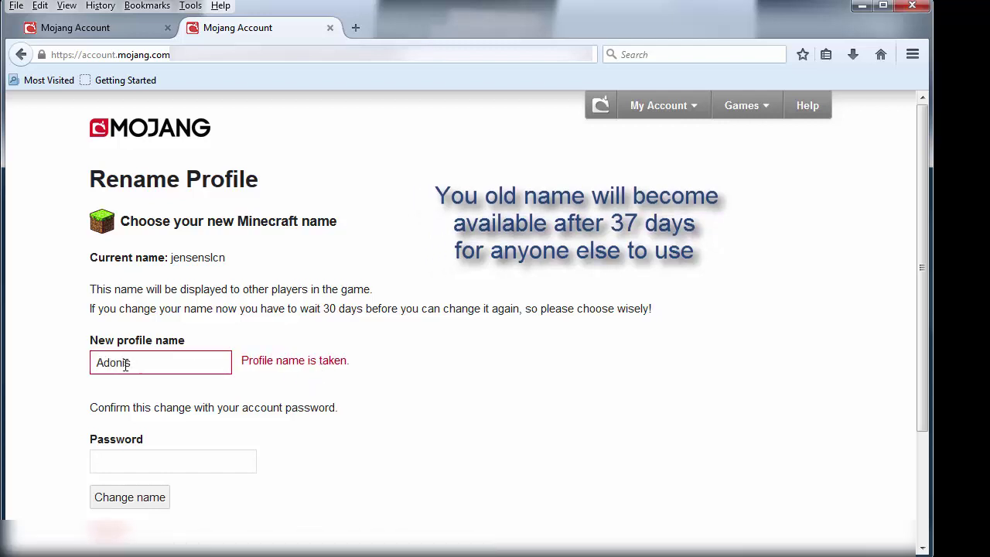
pyautogui.write('_')
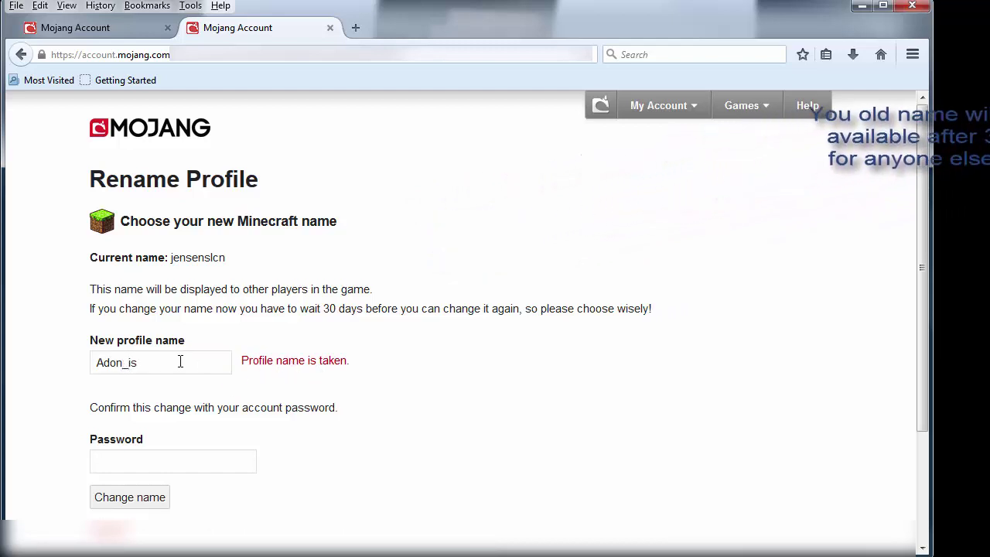
pyautogui.click(174, 364)
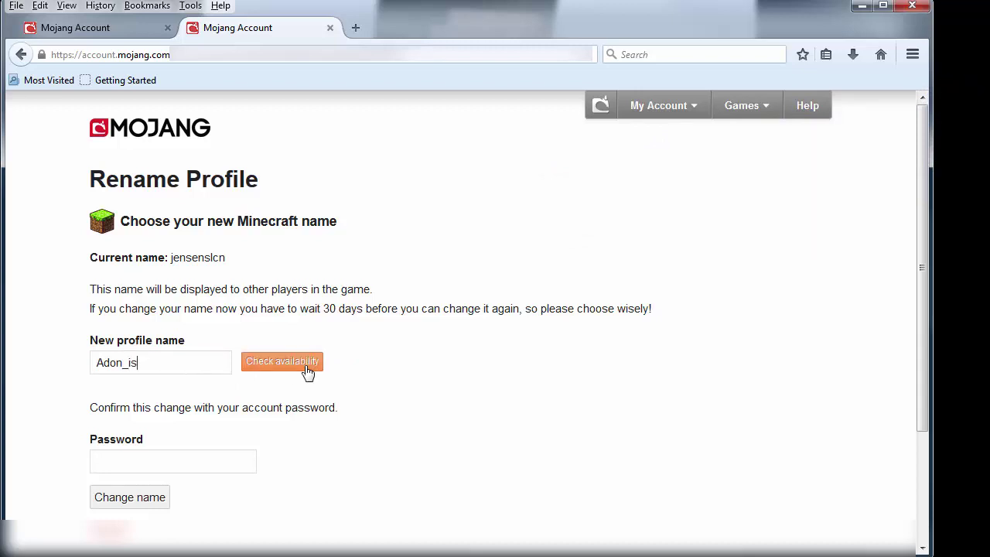
pyautogui.click(281, 370)
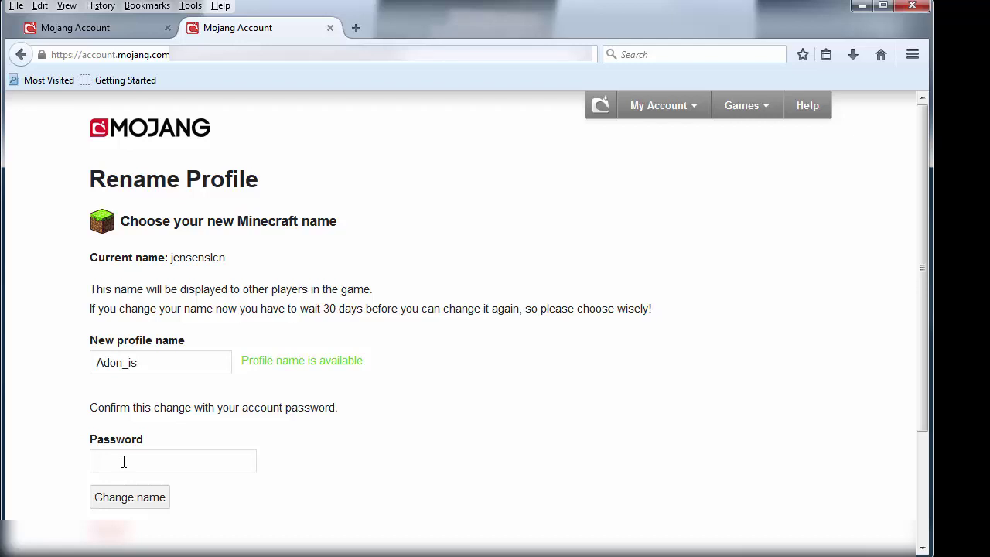
pyautogui.write('************')
pyautogui.click(130, 503)
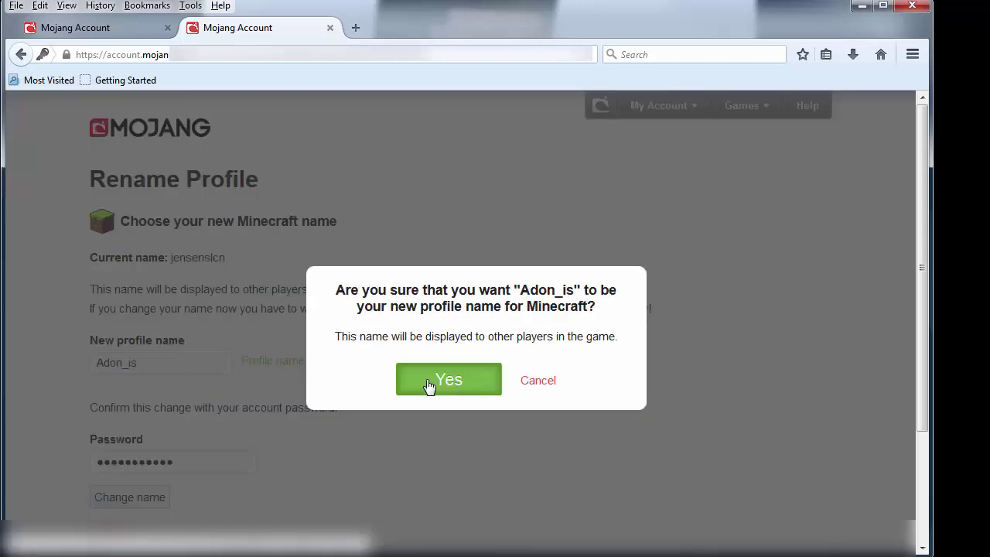
pyautogui.click(430, 382)
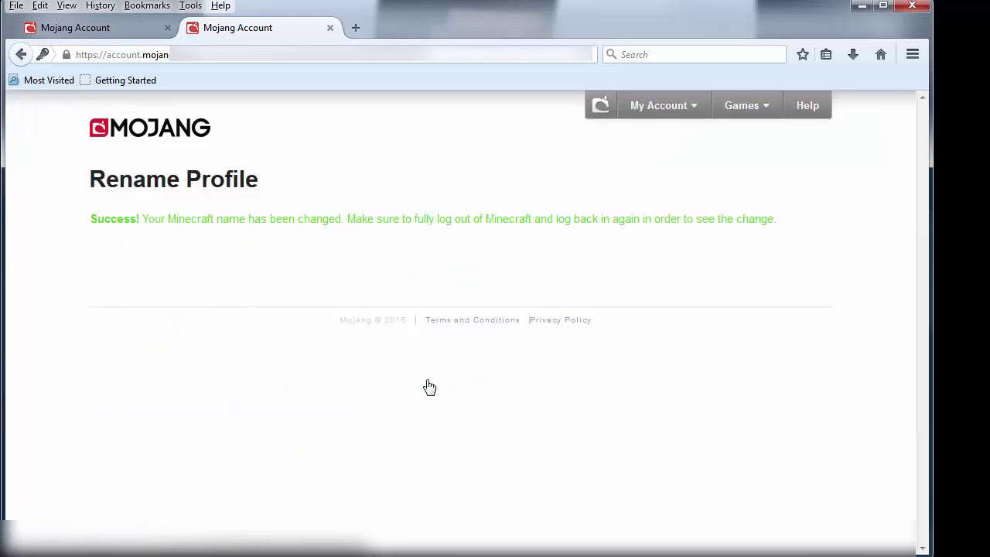